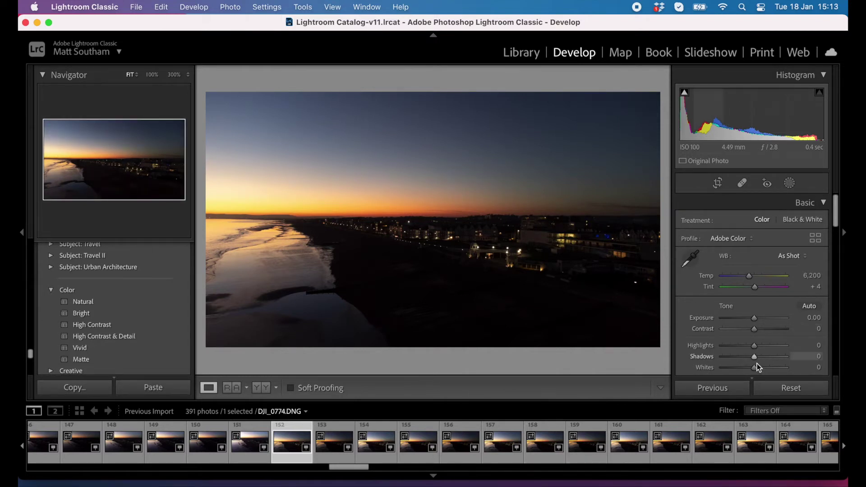
# - Try raising the shadows of DJI_0774.DNG to +100, and undo the adjustment
pyautogui.moveTo(754, 357); pyautogui.dragTo(814, 360)
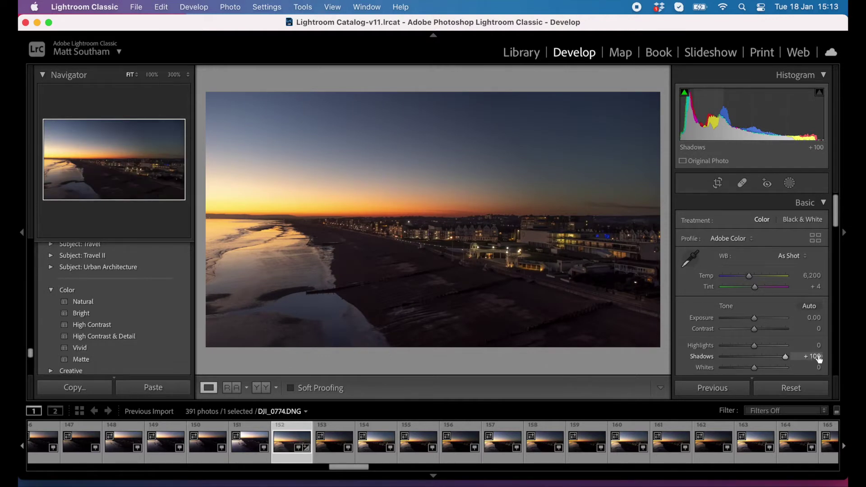
pyautogui.press('super+z')
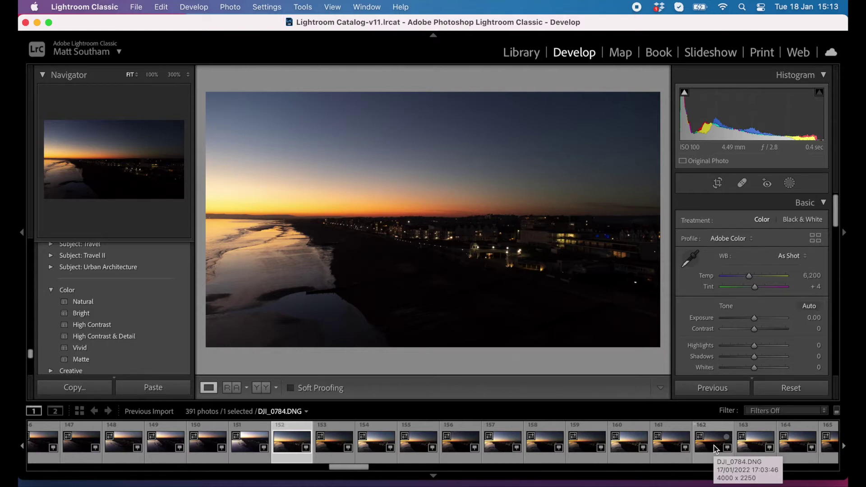
# - Select the photos from DJI_0774.DNG through DJI_0792.DNG and open them as layers in Photoshop
pyautogui.hscroll(8, 714, 445)
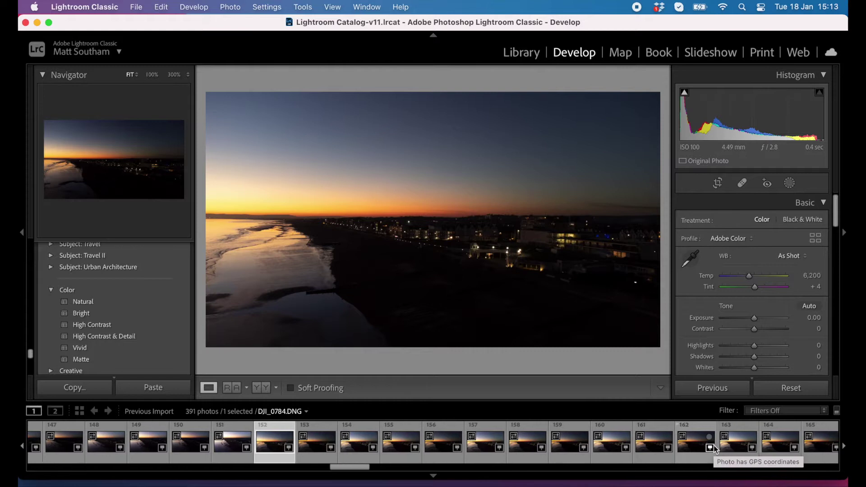
pyautogui.hscroll(1, 684, 444)
pyautogui.keyDown('shift'); pyautogui.click(683, 443); pyautogui.keyUp('shift')
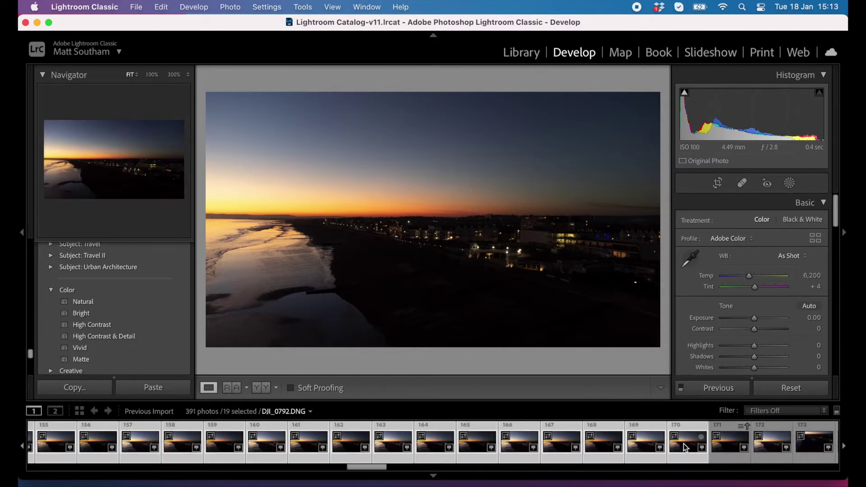
pyautogui.hscroll(-2, 504, 449)
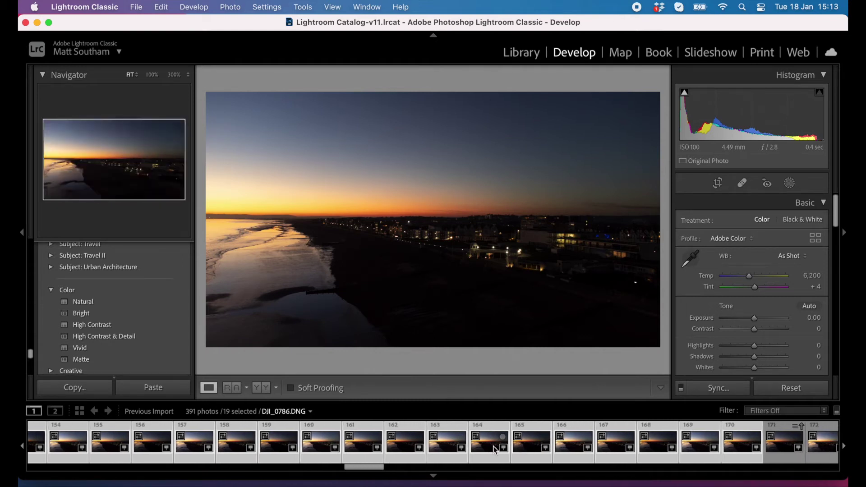
pyautogui.rightClick(489, 449)
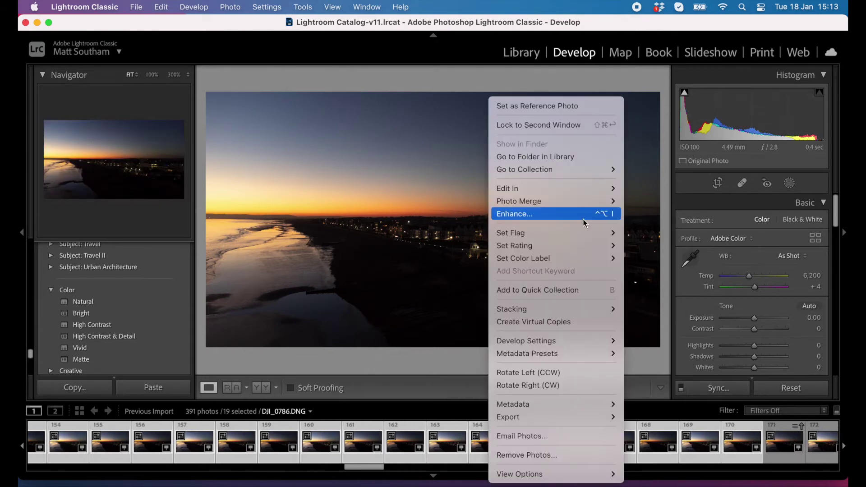
pyautogui.moveTo(600, 189)
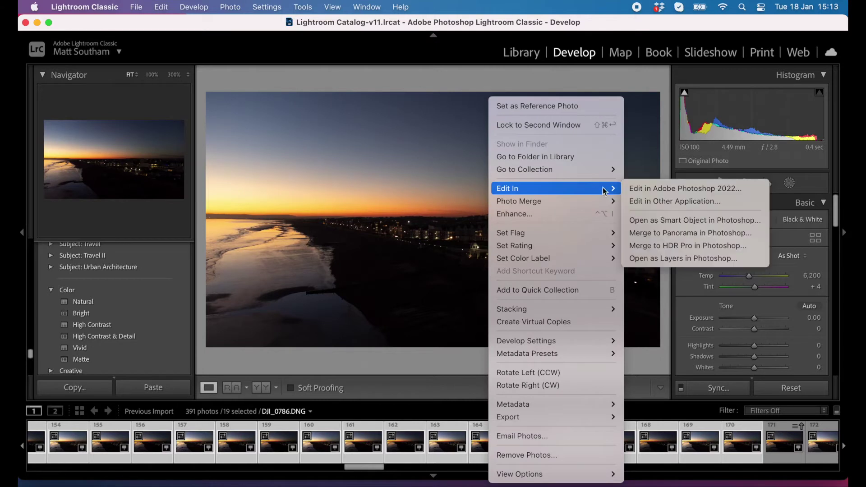
pyautogui.click(666, 259)
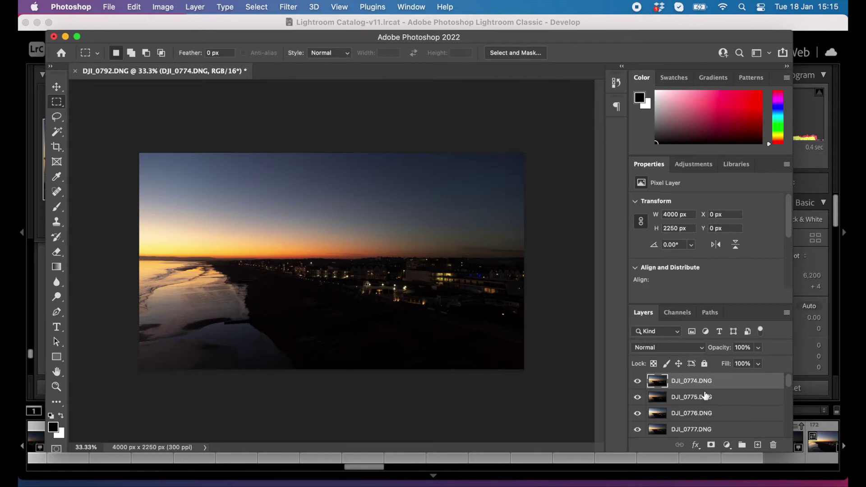
# - Select all layers from DJI_0774.DNG to DJI_0792.DNG and auto-align them using the Auto projection
pyautogui.scroll(-5, 694, 386)
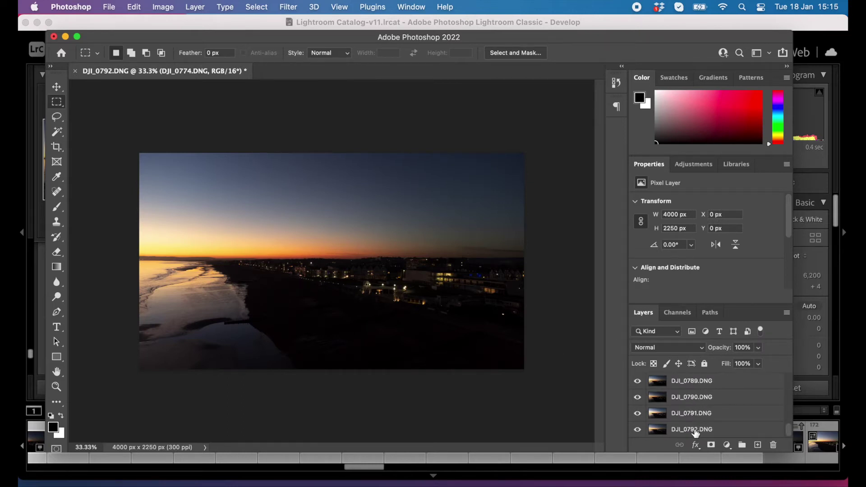
pyautogui.keyDown('shift'); pyautogui.click(696, 430); pyautogui.keyUp('shift')
pyautogui.scroll(5, 690, 403)
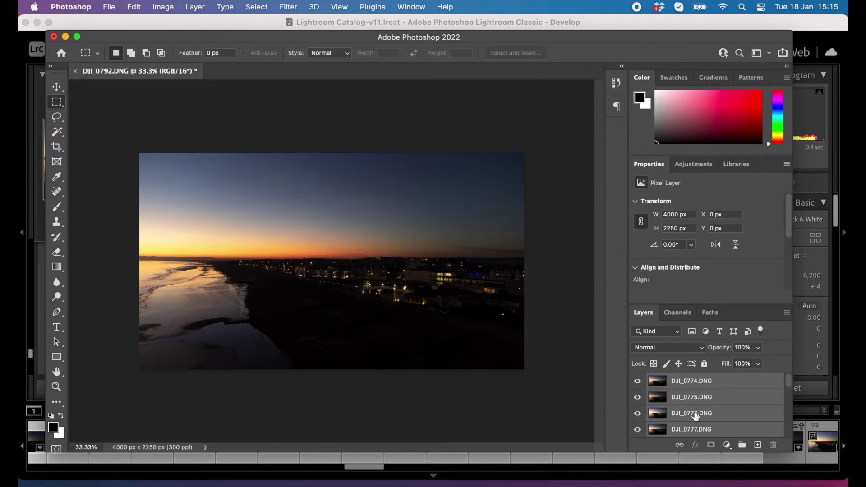
pyautogui.click(134, 8)
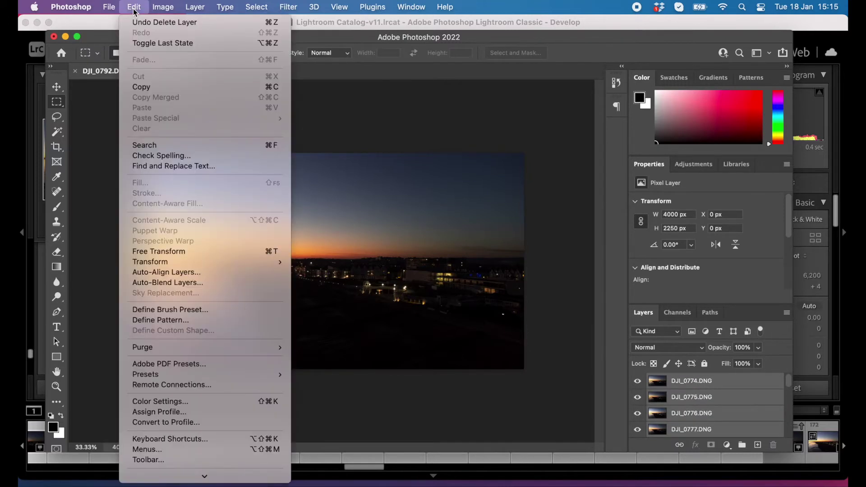
pyautogui.click(176, 273)
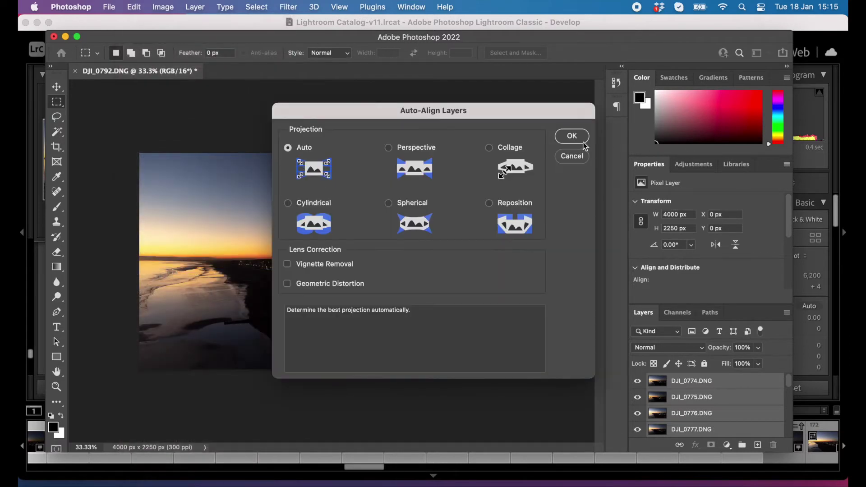
pyautogui.click(569, 136)
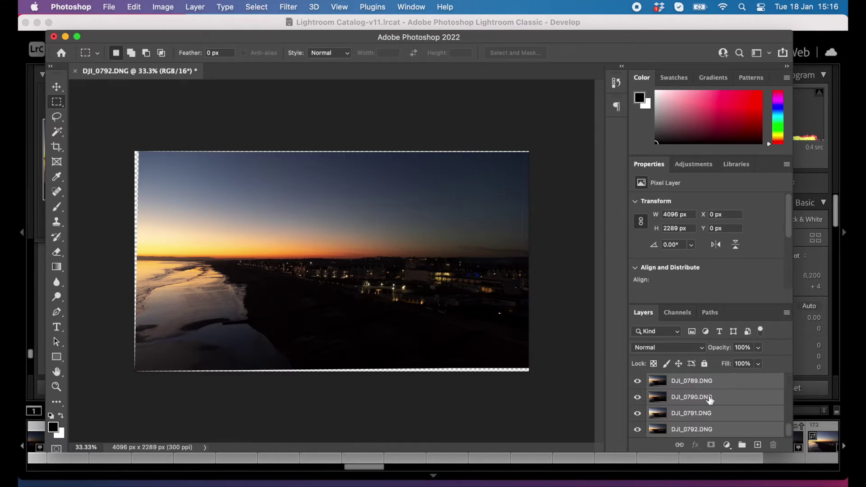
# - Convert all the selected, aligned layers into a single smart object
pyautogui.click(166, 7)
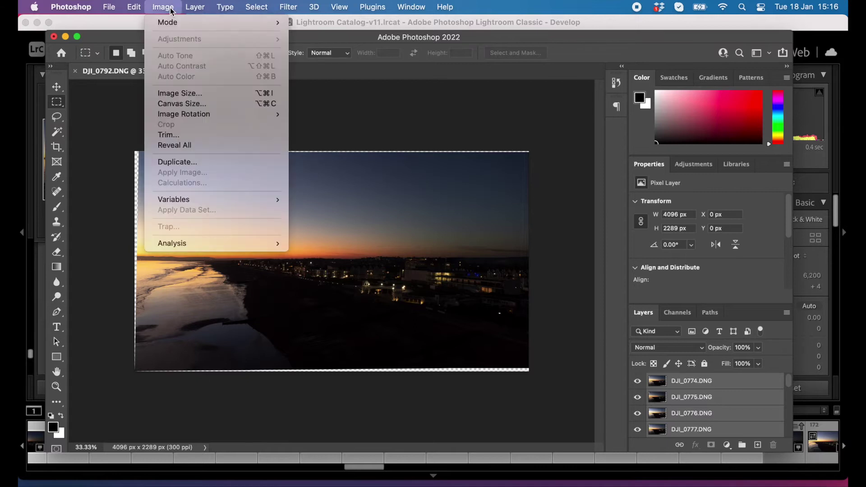
pyautogui.moveTo(198, 10)
pyautogui.moveTo(326, 232)
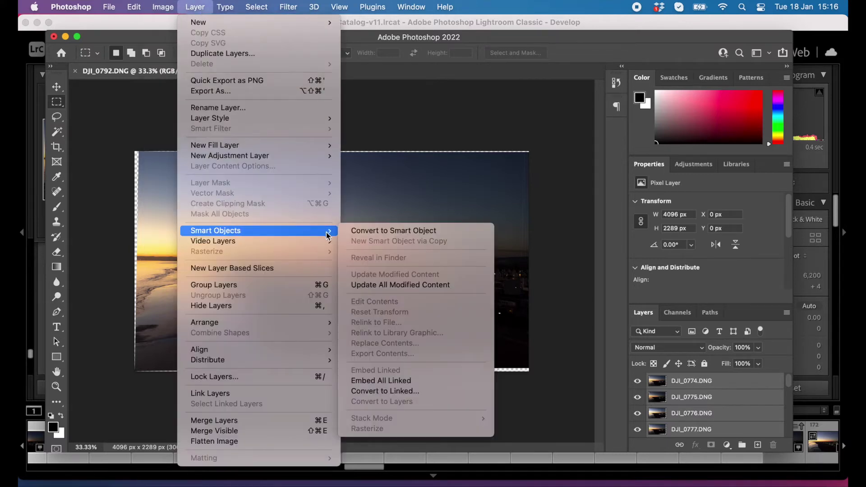
pyautogui.click(376, 231)
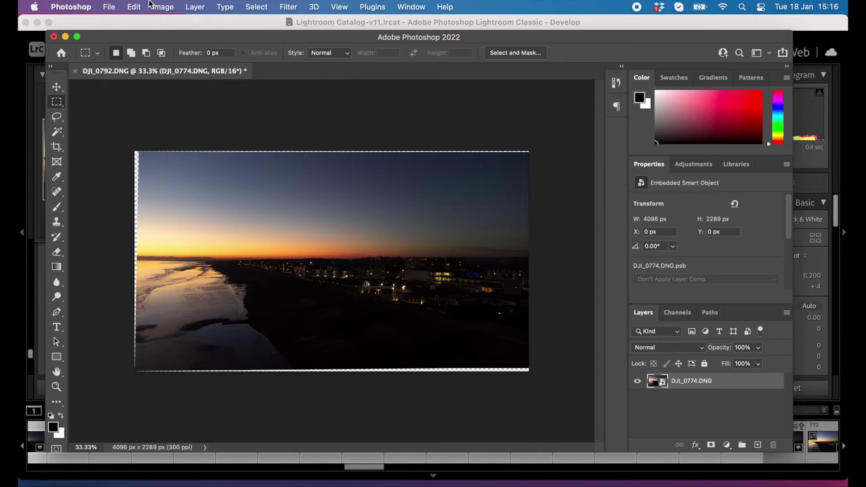
# - Set the smart object's stack mode to Mean
pyautogui.click(168, 8)
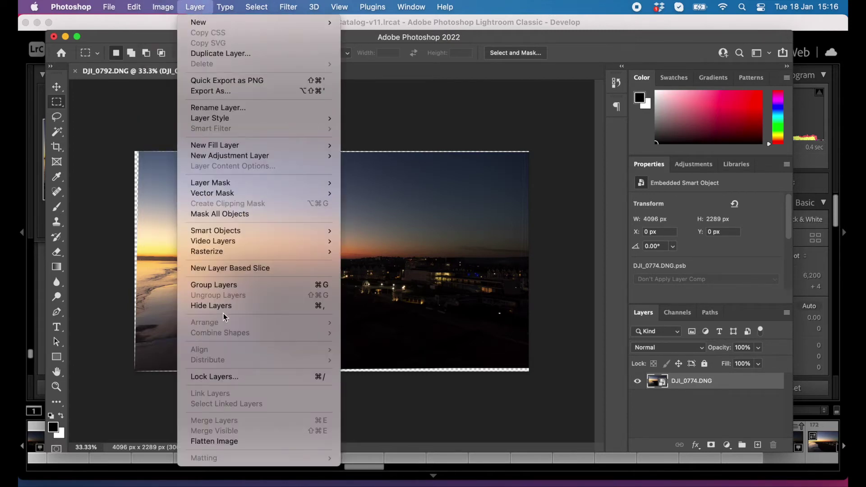
pyautogui.moveTo(245, 231)
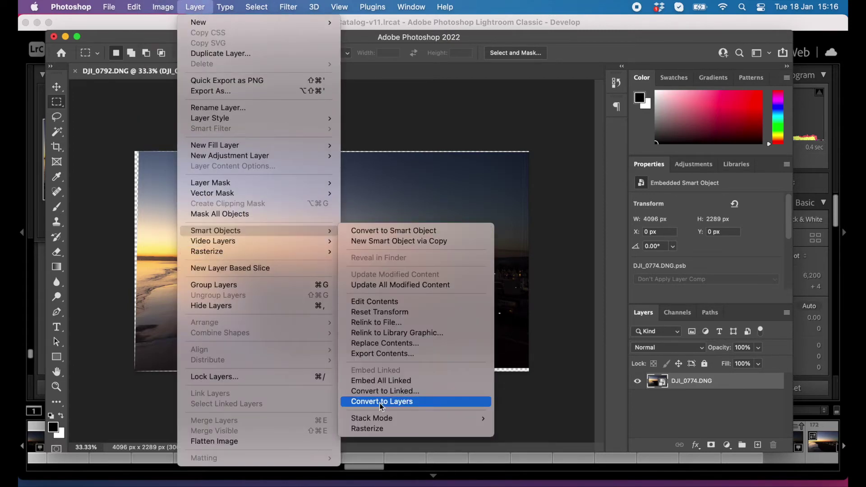
pyautogui.moveTo(408, 423)
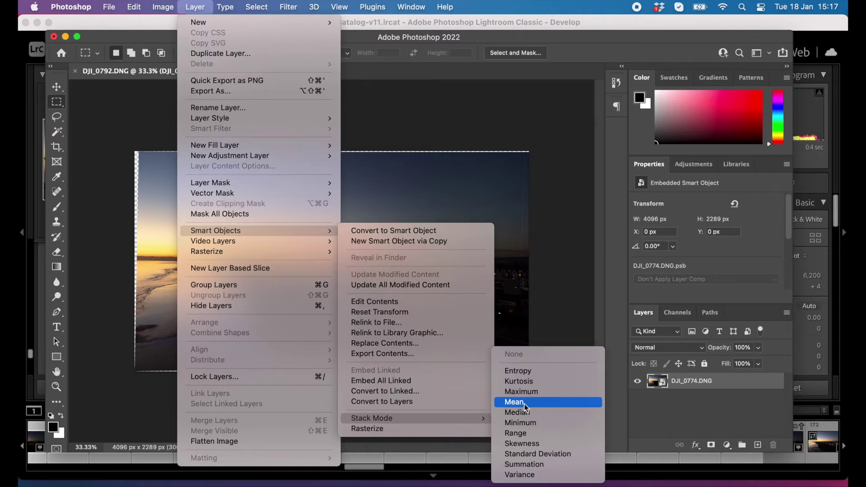
pyautogui.click(514, 402)
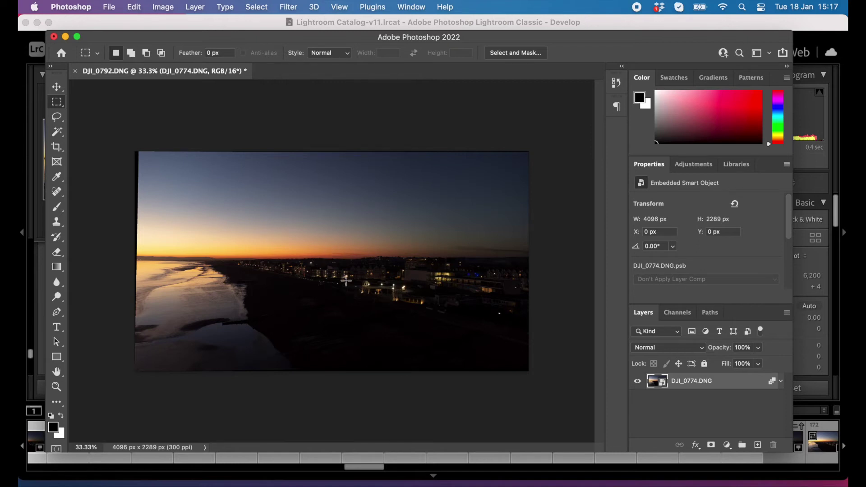
# - Open the Camera Raw Filter on the stacked image and set Shadows to +81 and Highlights to -80
pyautogui.click(294, 8)
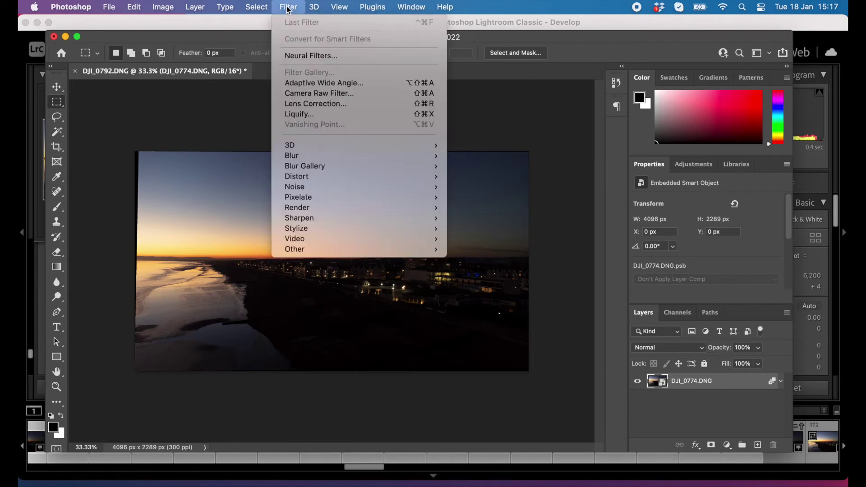
pyautogui.click(321, 93)
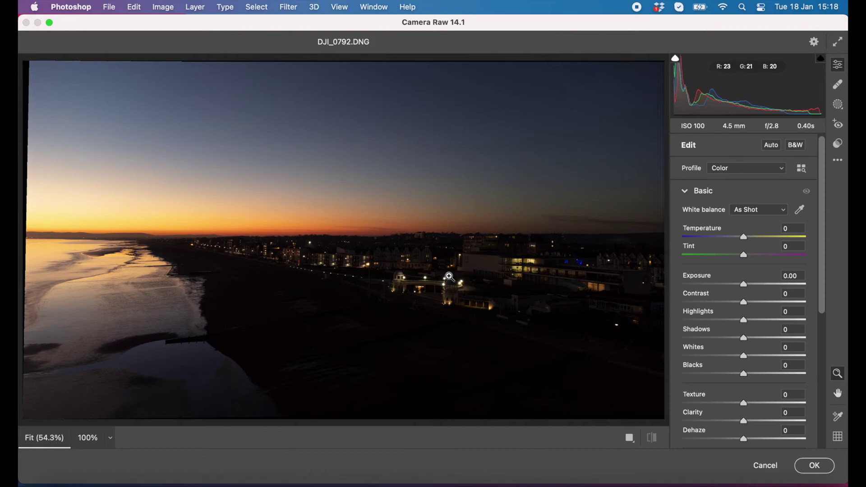
pyautogui.moveTo(745, 338); pyautogui.dragTo(798, 338)
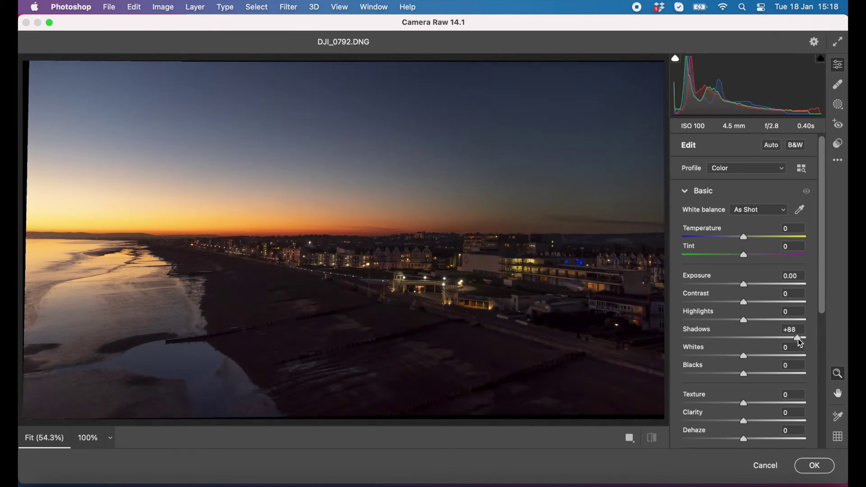
pyautogui.moveTo(793, 338); pyautogui.dragTo(791, 338)
pyautogui.moveTo(742, 320); pyautogui.dragTo(694, 321)
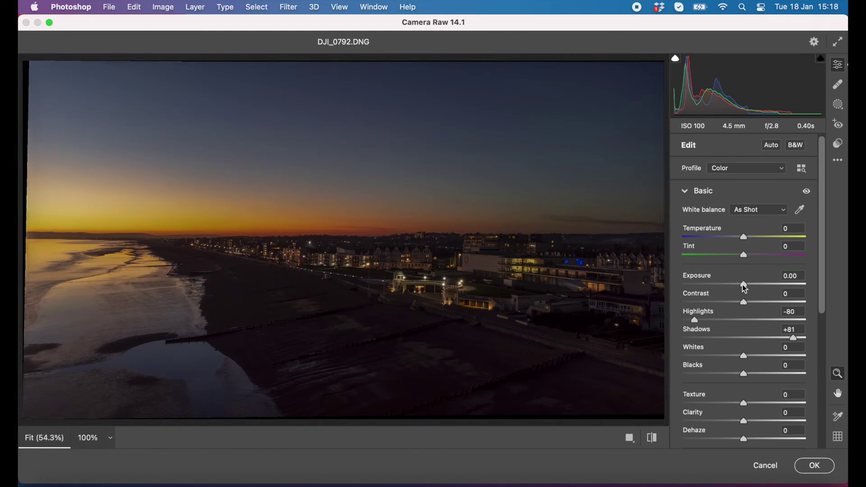
# - Set the image's Exposure to +0.35 and Temperature to +9
pyautogui.moveTo(746, 289); pyautogui.dragTo(751, 287)
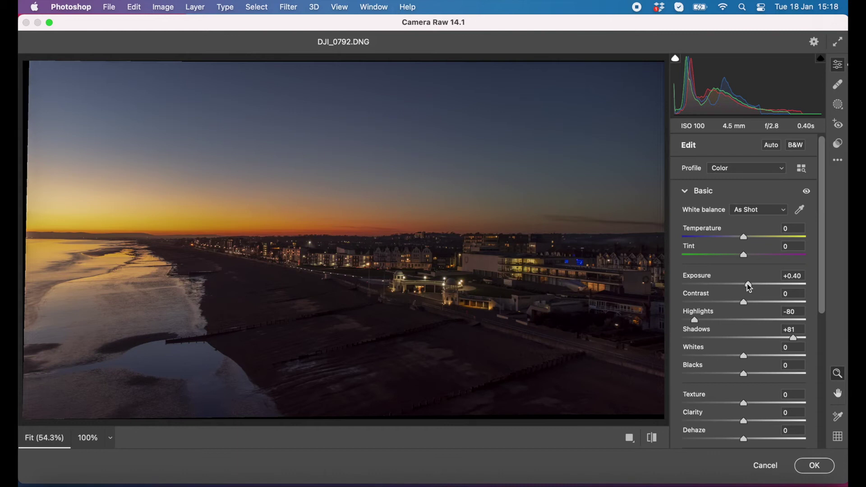
pyautogui.moveTo(748, 288); pyautogui.dragTo(748, 287)
pyautogui.moveTo(744, 239); pyautogui.dragTo(748, 238)
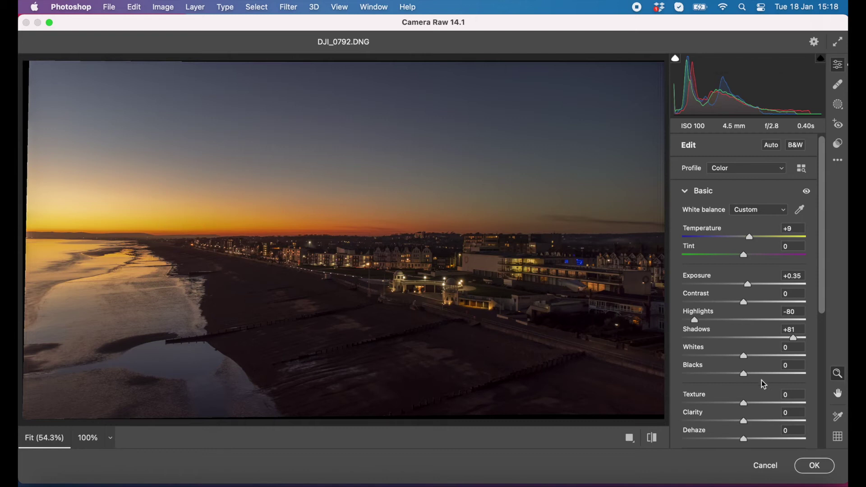
# - Set the image's Clarity to +51
pyautogui.scroll(-5, 740, 380)
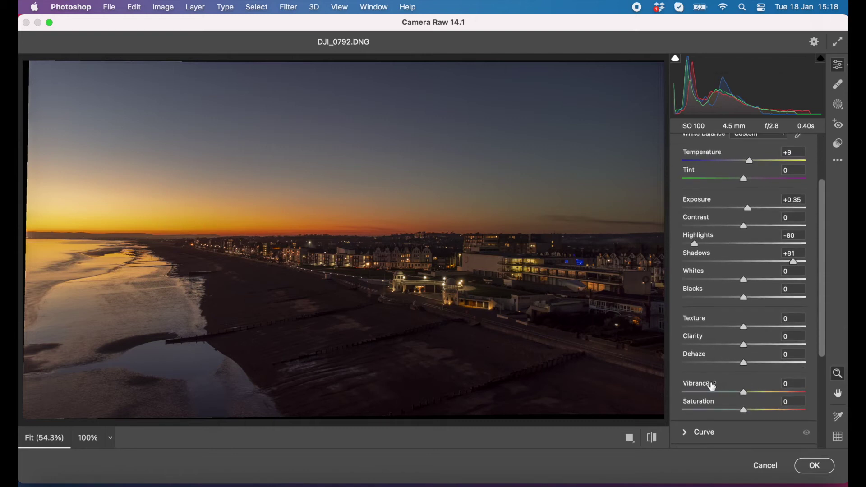
pyautogui.moveTo(744, 346); pyautogui.dragTo(784, 351)
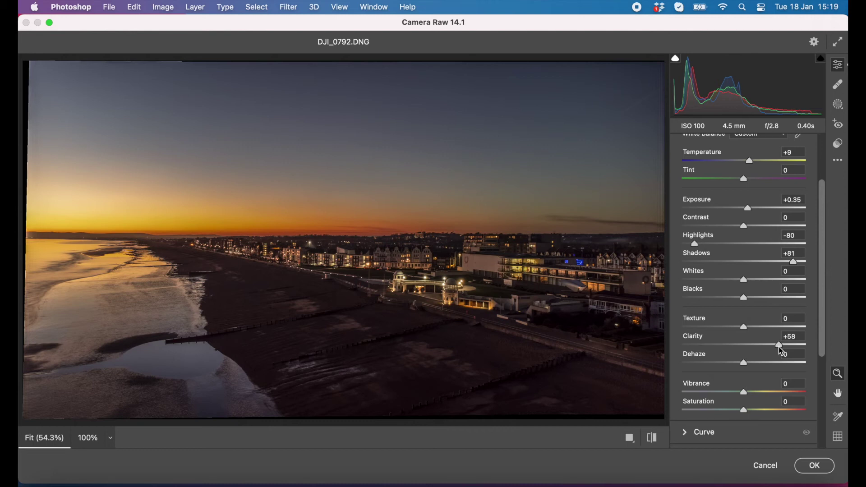
pyautogui.moveTo(778, 345)
pyautogui.mouseDown()
pyautogui.moveTo(762, 349)
pyautogui.moveTo(786, 346)
pyautogui.moveTo(774, 347)
pyautogui.mouseUp()
pyautogui.scroll(-1, 746, 345)
pyautogui.scroll(-3, 748, 349)
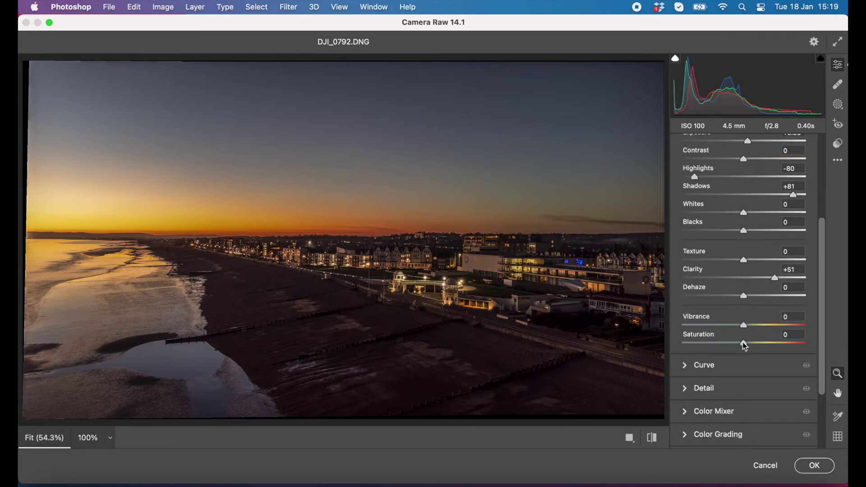
# - Try a slight vibrance and saturation adjustment, and reset it to the default
pyautogui.moveTo(743, 326); pyautogui.dragTo(747, 347)
pyautogui.doubleClick(745, 344)
# - Warm the image to a Temperature of +11 and lower Highlights to -100
pyautogui.scroll(8, 733, 343)
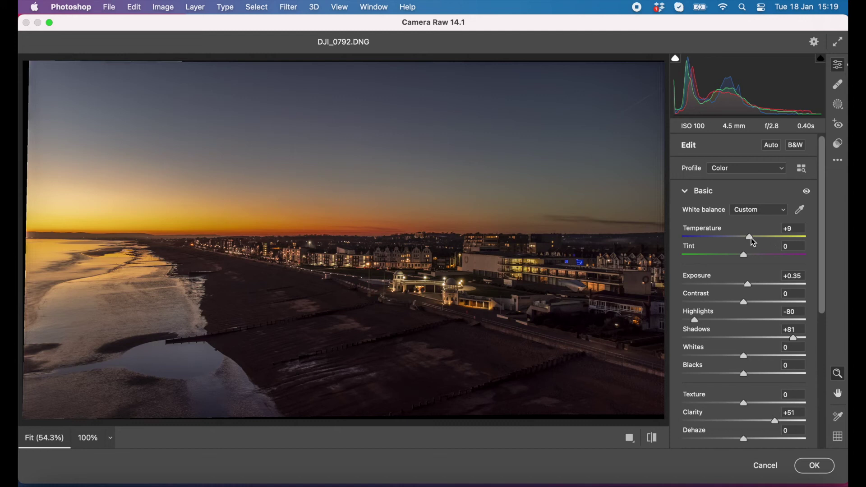
pyautogui.moveTo(751, 238)
pyautogui.mouseDown()
pyautogui.moveTo(824, 246)
pyautogui.moveTo(675, 239)
pyautogui.moveTo(751, 240)
pyautogui.mouseUp()
pyautogui.moveTo(694, 321); pyautogui.dragTo(665, 320)
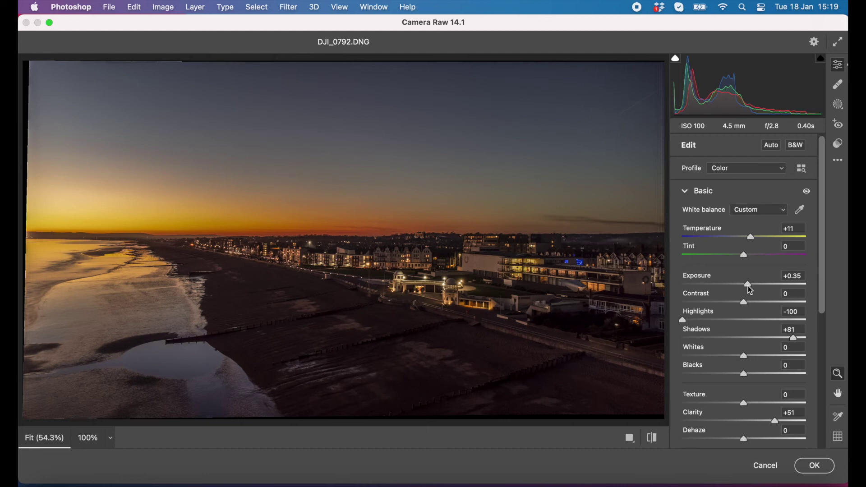
# - Set the Exposure to +0.60 and reduce Shadows to +74
pyautogui.moveTo(747, 287); pyautogui.dragTo(752, 285)
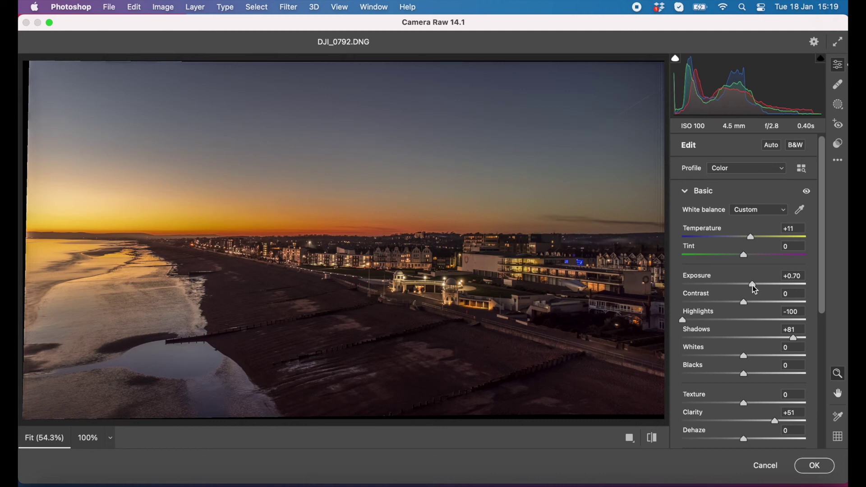
pyautogui.moveTo(751, 284); pyautogui.dragTo(750, 284)
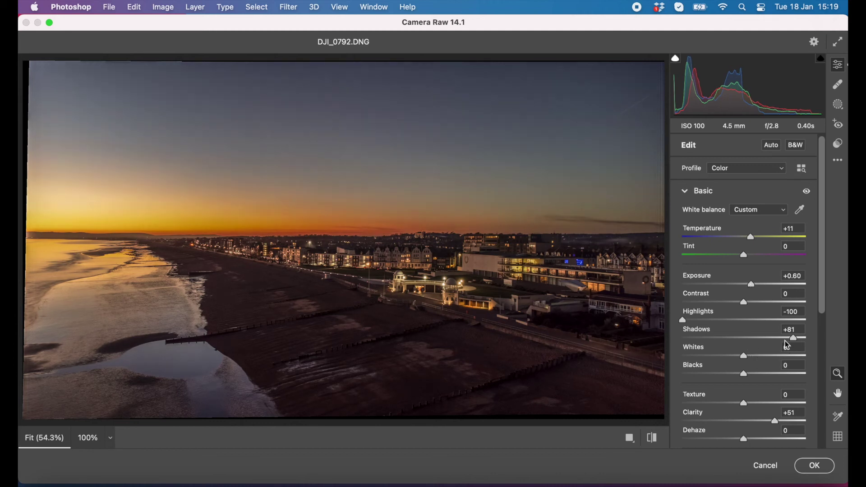
pyautogui.moveTo(793, 339)
pyautogui.mouseDown()
pyautogui.moveTo(777, 340)
pyautogui.moveTo(825, 340)
pyautogui.moveTo(789, 348)
pyautogui.mouseUp()
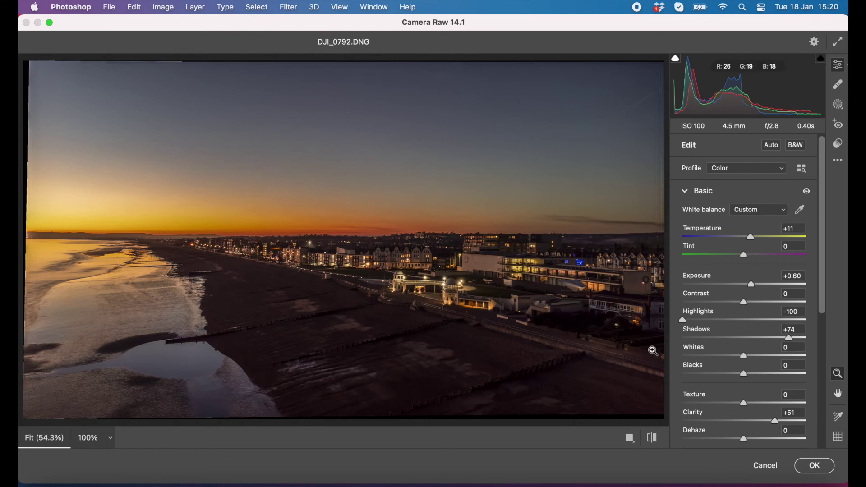
# - Examine the illuminated seafront buildings up close for noise and detail, and return to the full image
pyautogui.click(480, 296)
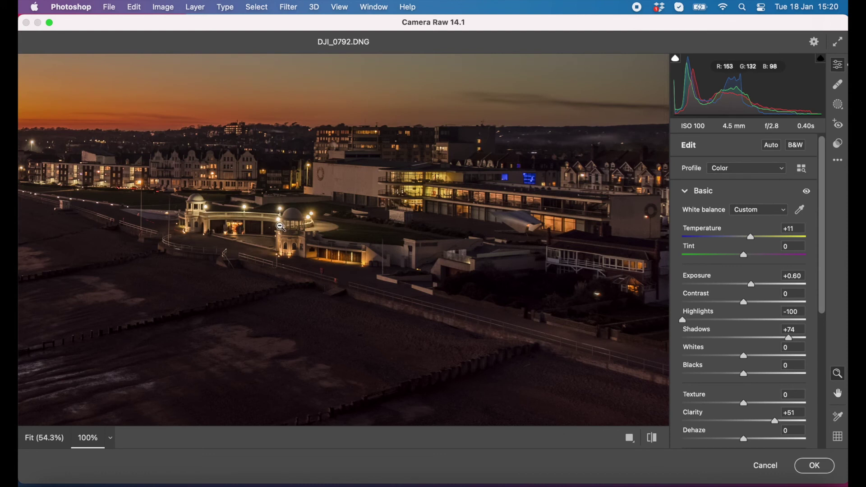
pyautogui.scroll(-2, 282, 212)
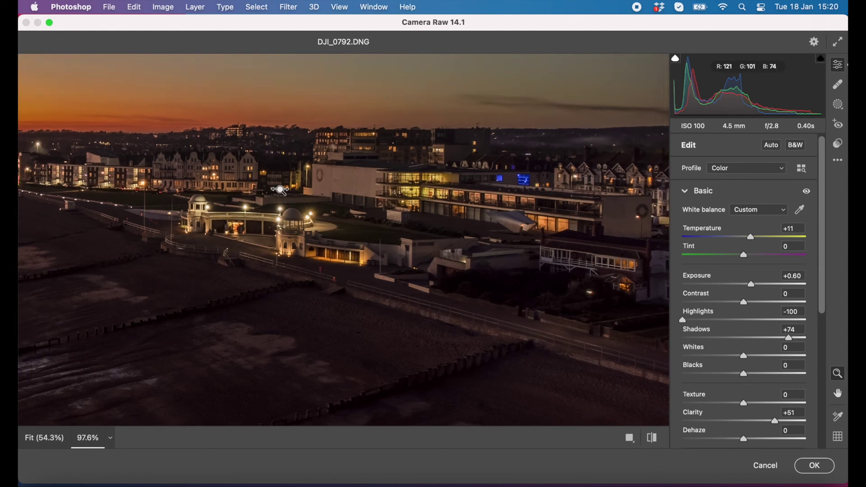
pyautogui.scroll(3, 294, 333)
pyautogui.scroll(6, 295, 333)
pyautogui.scroll(-2, 294, 333)
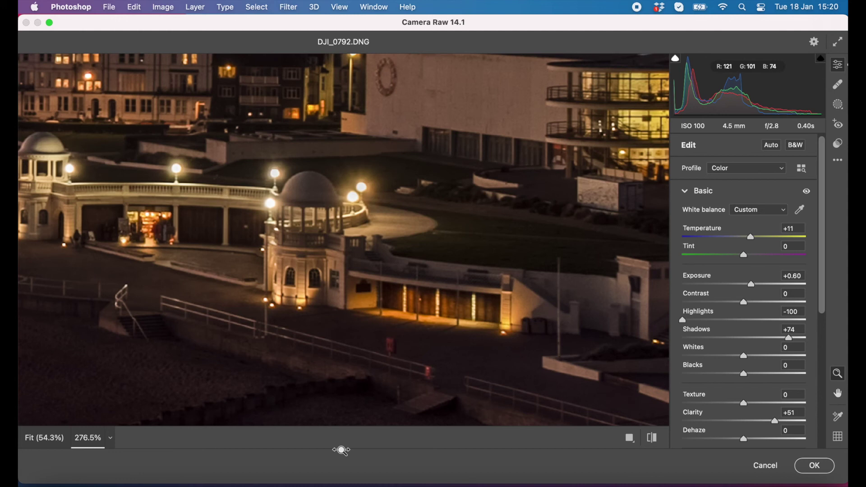
pyautogui.scroll(-1, 340, 406)
pyautogui.scroll(3, 340, 309)
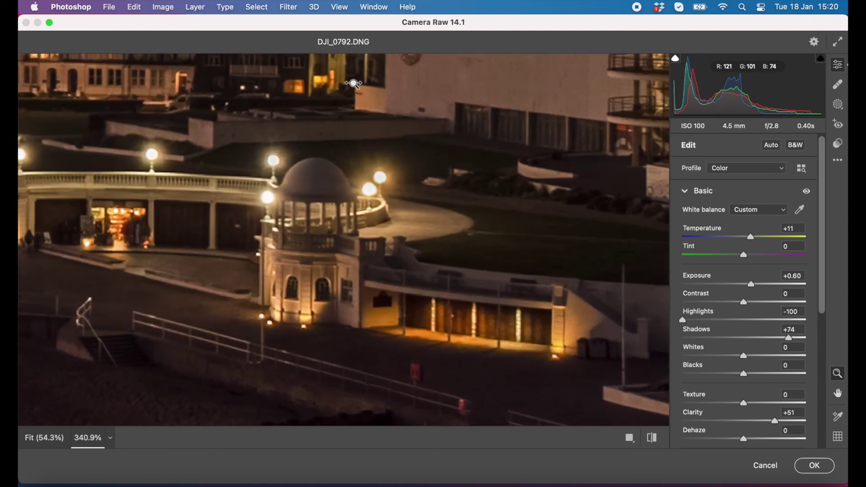
pyautogui.press('super+0')
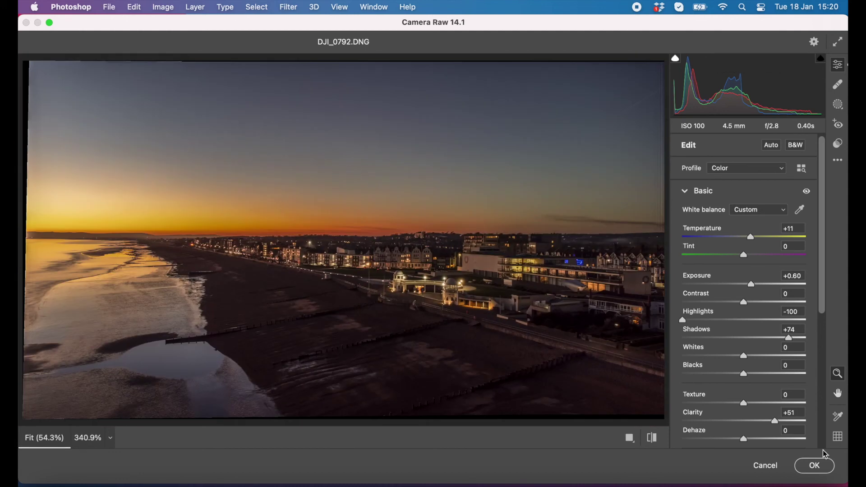
# - Apply the Camera Raw adjustments and toggle the layer's smart filters off and on to compare before and after
pyautogui.click(767, 420)
pyautogui.click(815, 466)
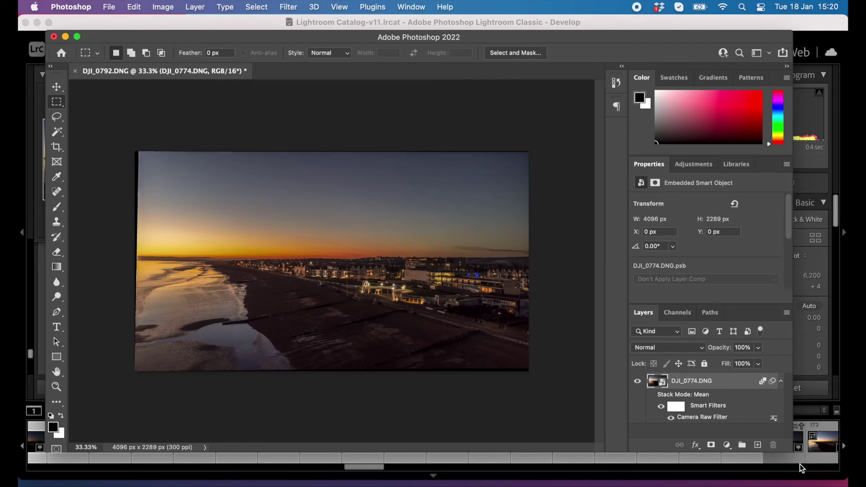
pyautogui.click(662, 408)
pyautogui.click(662, 408)
pyautogui.click(662, 408)
pyautogui.click(662, 407)
pyautogui.click(662, 407)
pyautogui.click(662, 408)
# - Start a crop at the original ratio, pulling opposite corners slightly inward to exclude the black edges left by alignment
pyautogui.click(59, 149)
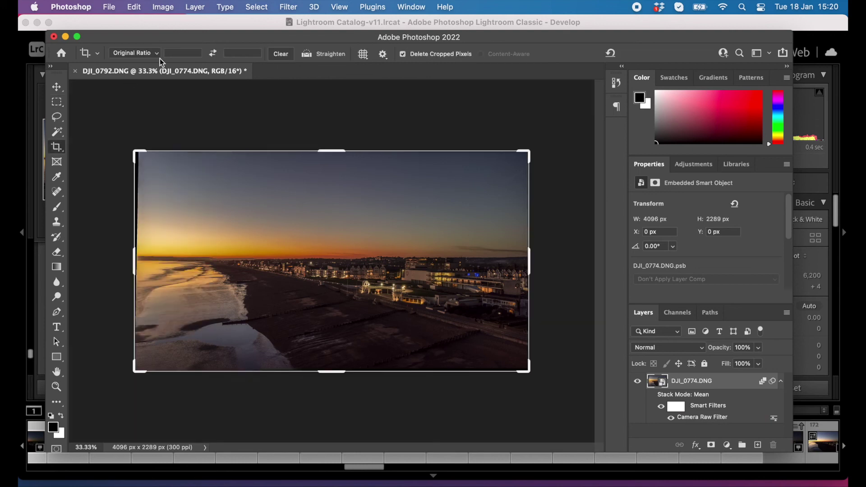
pyautogui.moveTo(134, 152); pyautogui.dragTo(141, 160)
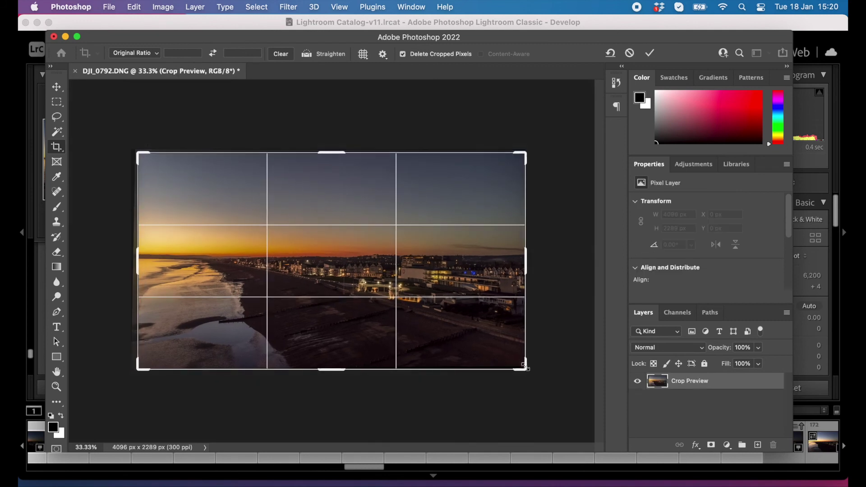
pyautogui.moveTo(522, 364); pyautogui.dragTo(517, 361)
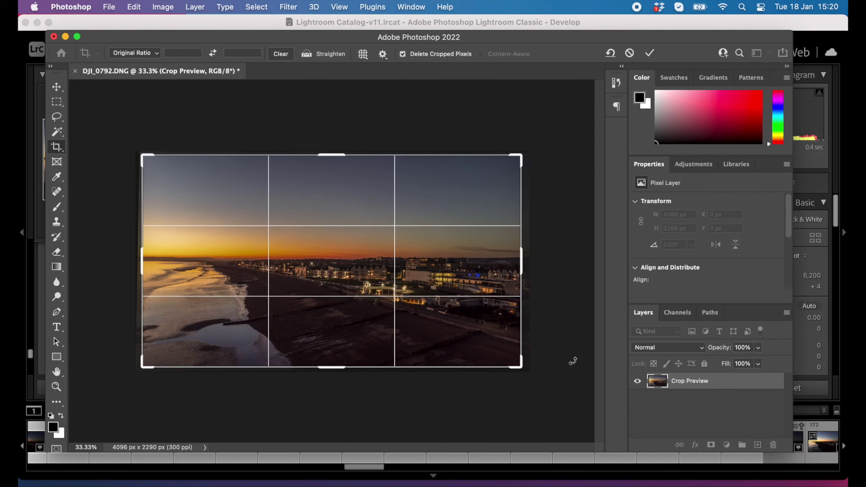
# - Try a 1:1 square crop with the photo repositioned to frame the illuminated seafront buildings
pyautogui.click(158, 53)
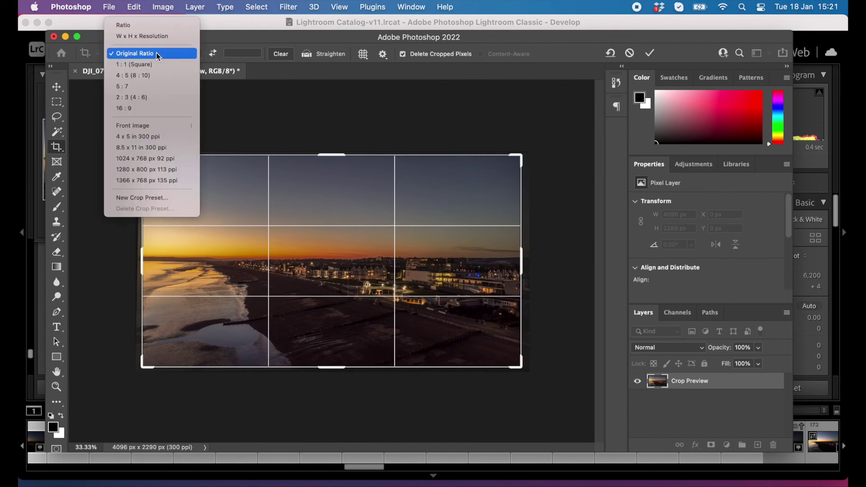
pyautogui.click(160, 65)
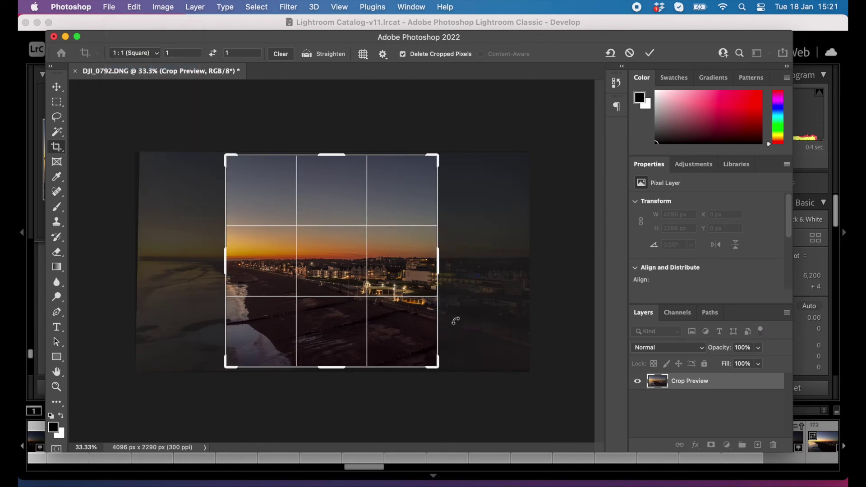
pyautogui.moveTo(368, 283); pyautogui.dragTo(330, 277)
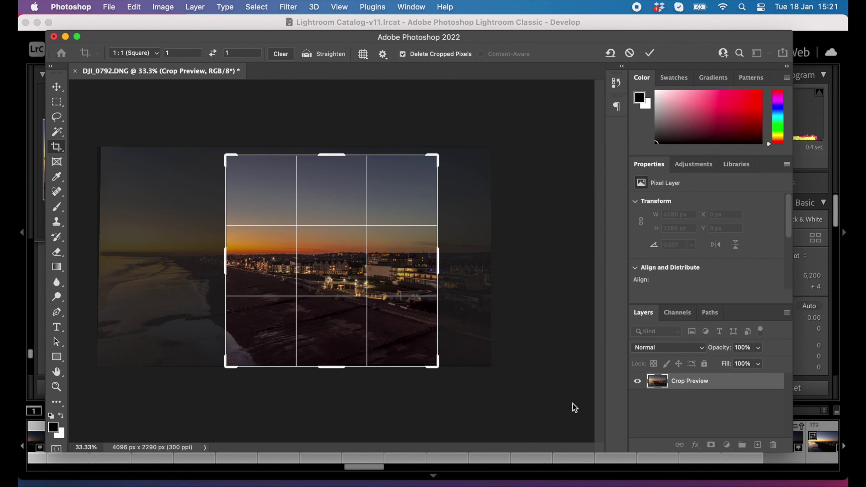
# - Restore the original crop ratio and enlarge the frame to cover nearly the whole photo, just inside its black edges
pyautogui.click(157, 53)
pyautogui.click(157, 43)
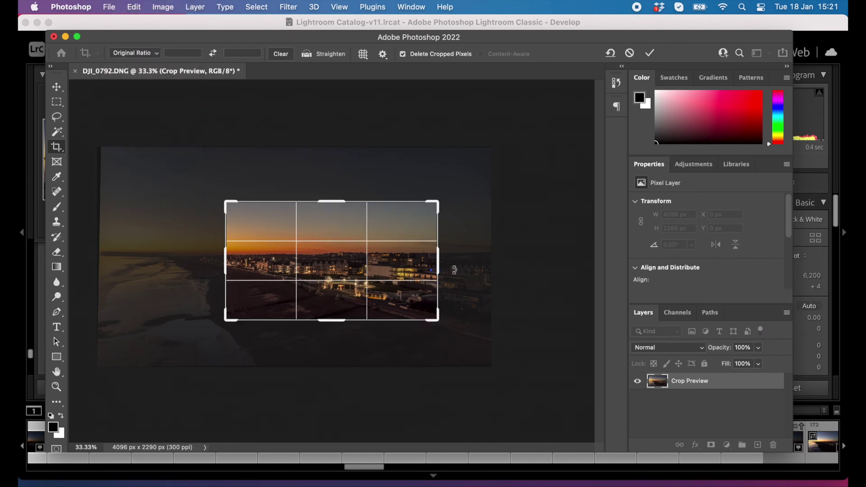
pyautogui.moveTo(225, 201); pyautogui.dragTo(165, 208)
pyautogui.moveTo(479, 343); pyautogui.dragTo(505, 362)
pyautogui.moveTo(158, 358); pyautogui.dragTo(148, 363)
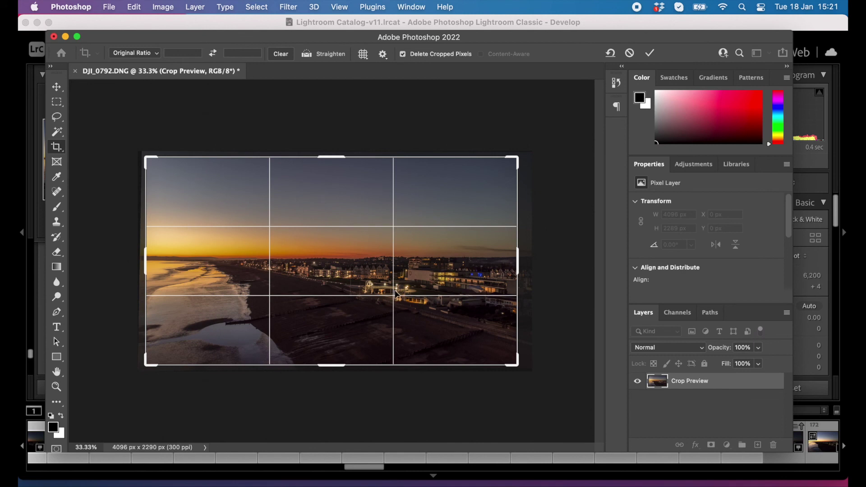